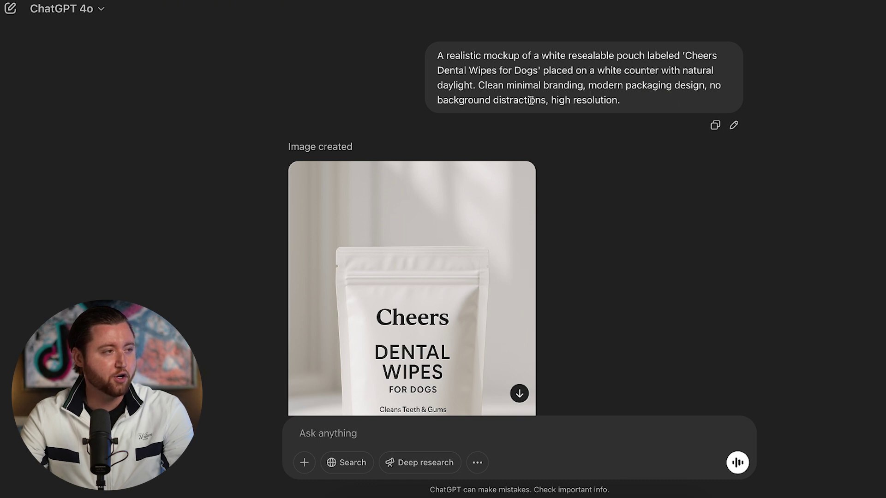
# Review the white resealable pouch mockup for Cheers Dental Wipes for Dogs and the follow-up version with a dog design on the packaging
pyautogui.scroll(-5, 566, 108)
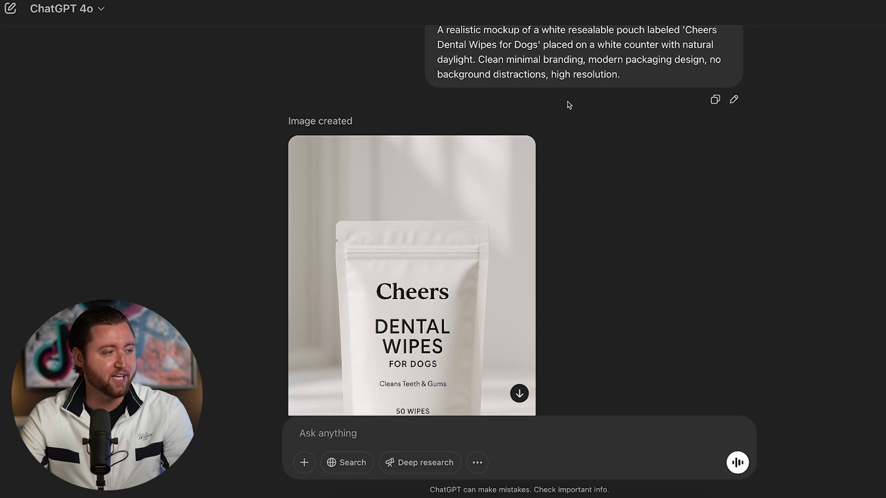
pyautogui.scroll(2, 565, 109)
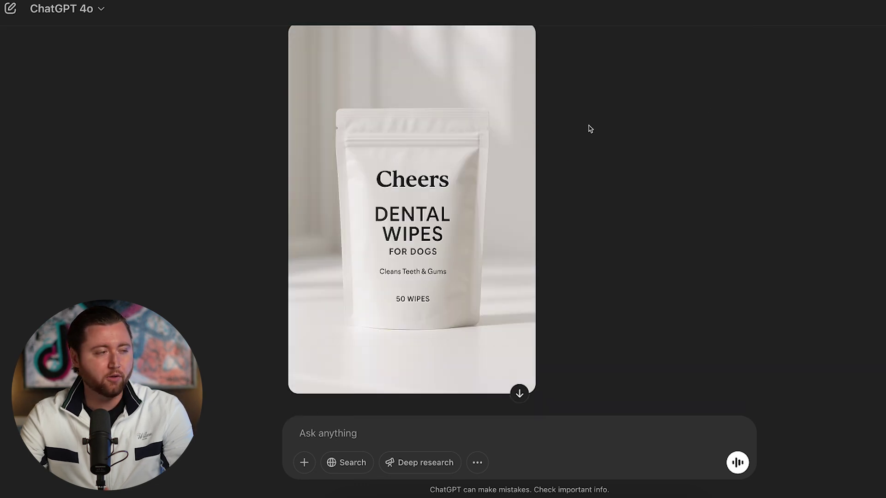
pyautogui.moveTo(486, 194)
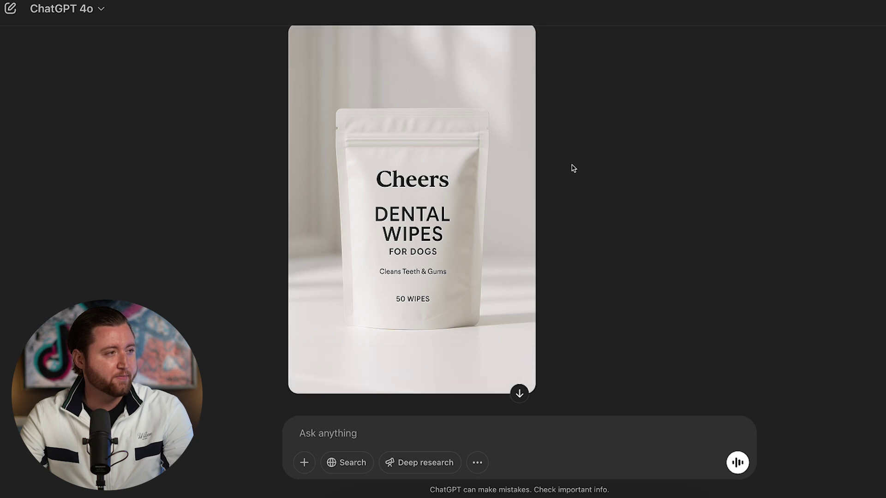
pyautogui.scroll(-3, 575, 165)
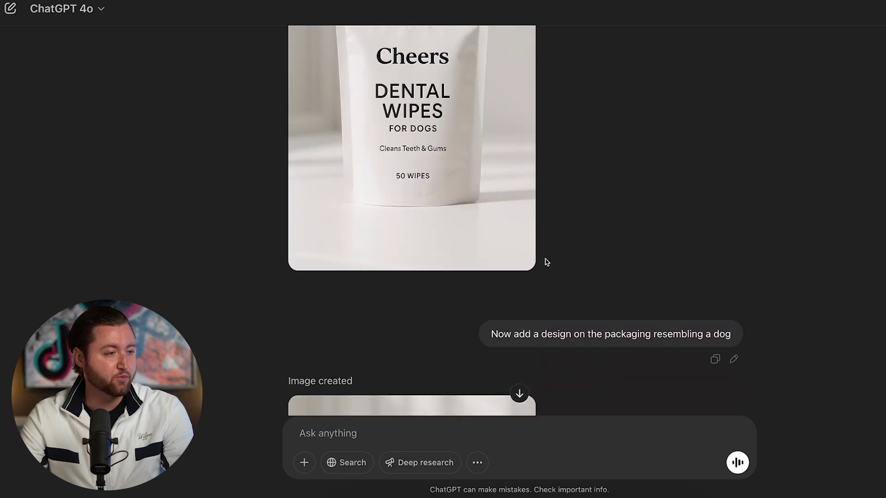
pyautogui.scroll(-4, 544, 261)
pyautogui.scroll(-4, 543, 259)
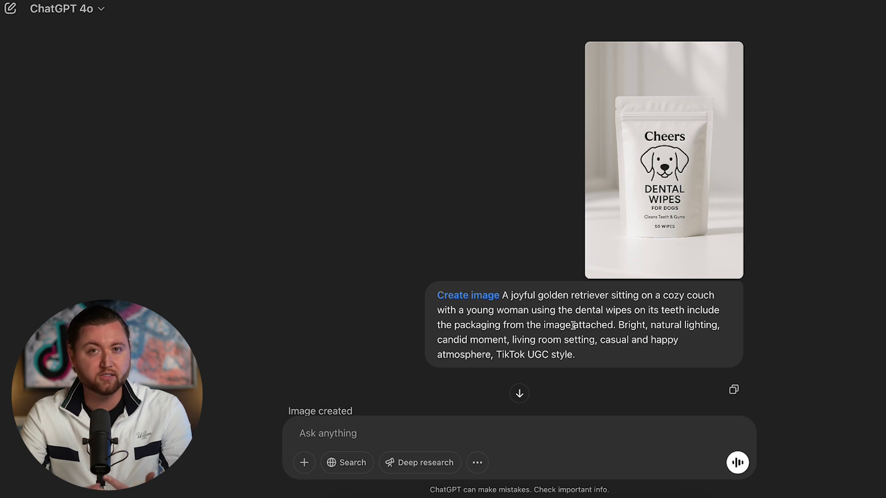
# Examine the TikTok UGC-style image prompt and its result with a golden retriever and a young woman using the dental wipes
pyautogui.scroll(-3, 565, 326)
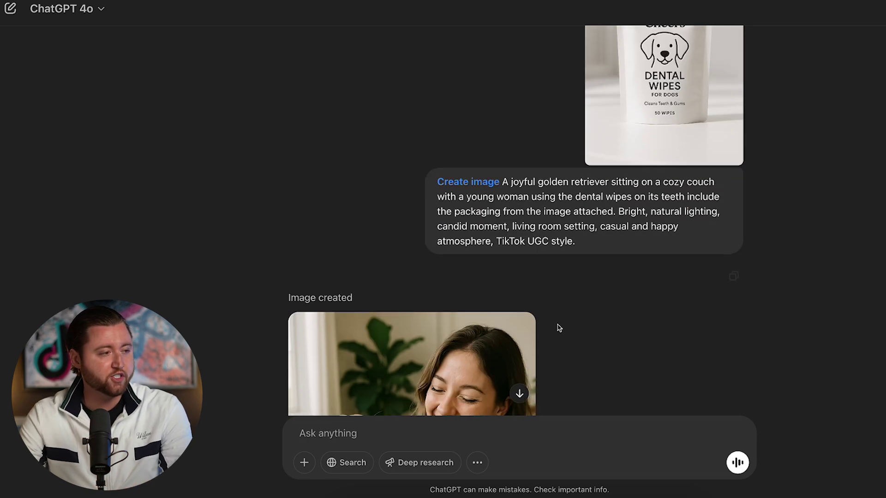
pyautogui.scroll(-6, 556, 329)
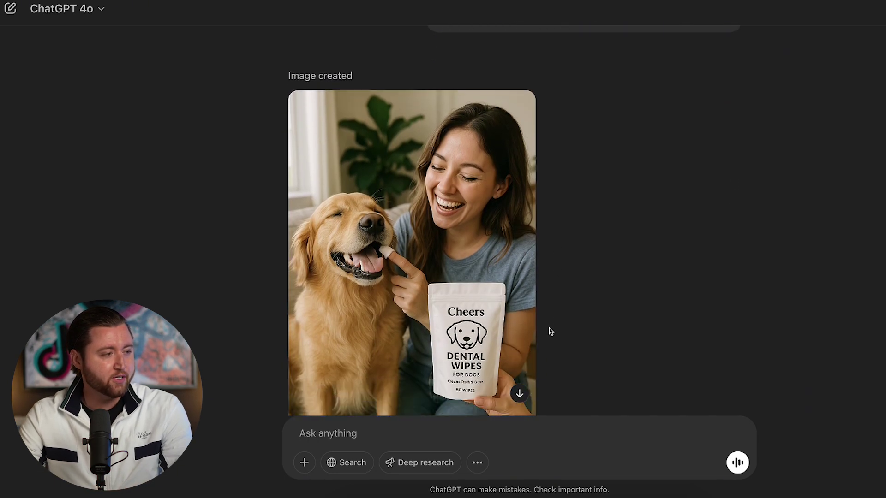
pyautogui.scroll(-2, 550, 331)
pyautogui.scroll(-2, 542, 327)
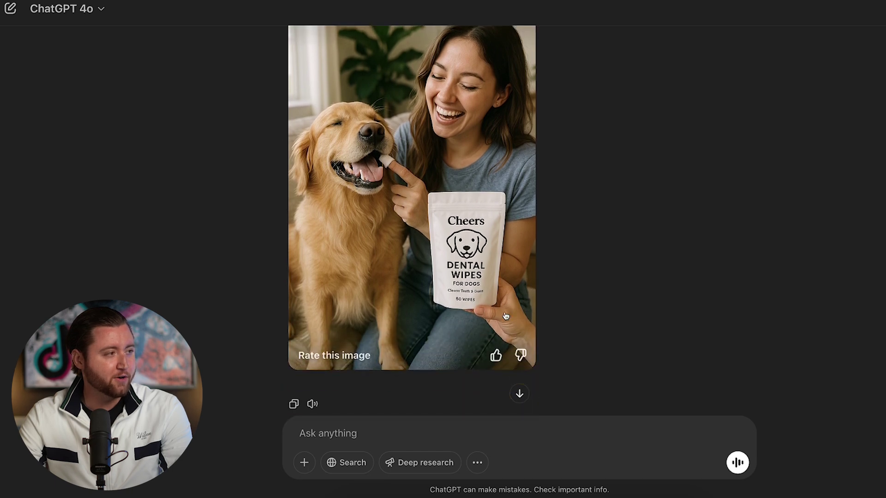
pyautogui.scroll(1, 364, 196)
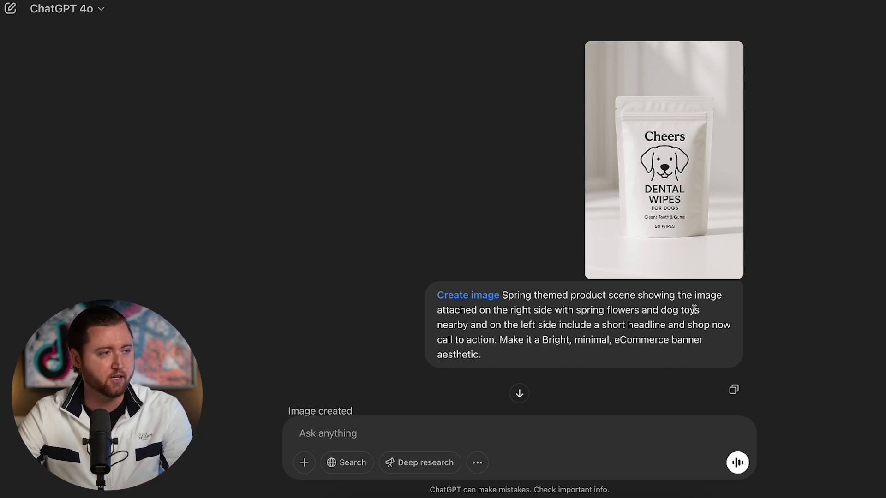
# Inspect the spring-themed eCommerce banner at full size and compare it with the revision that moves the text slightly right
pyautogui.scroll(-5, 696, 314)
pyautogui.click(549, 275)
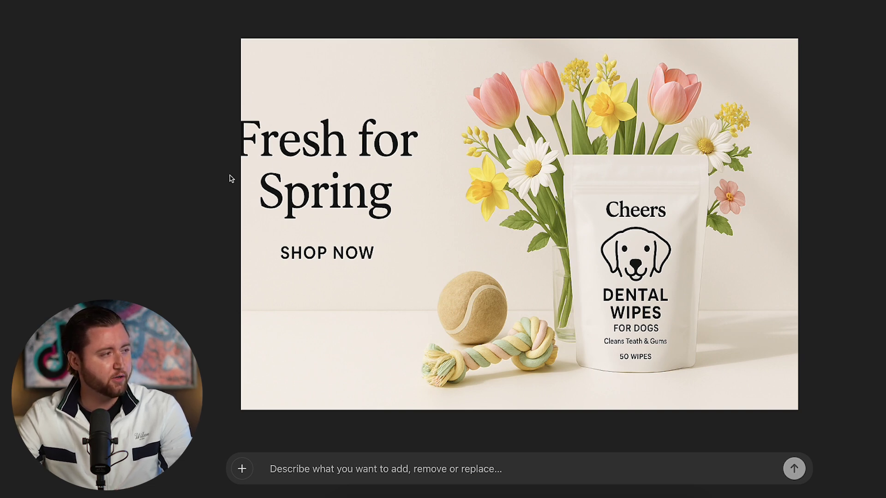
pyautogui.press('Escape')
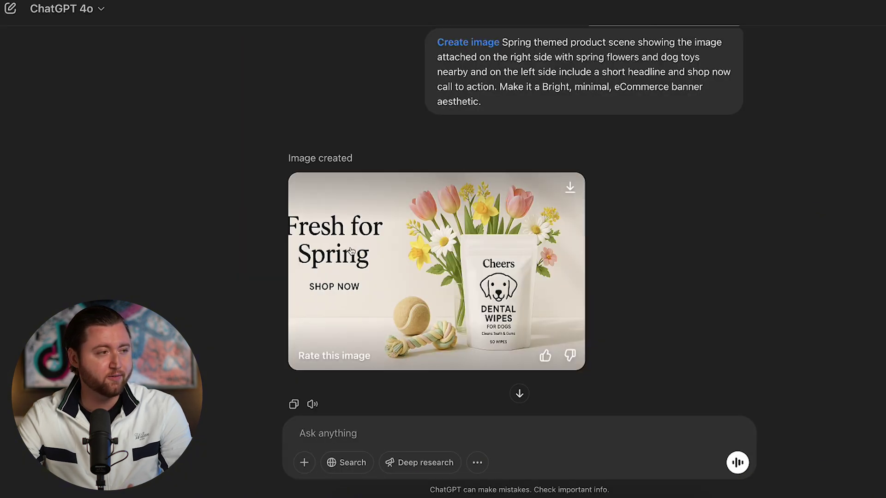
pyautogui.scroll(-3, 606, 268)
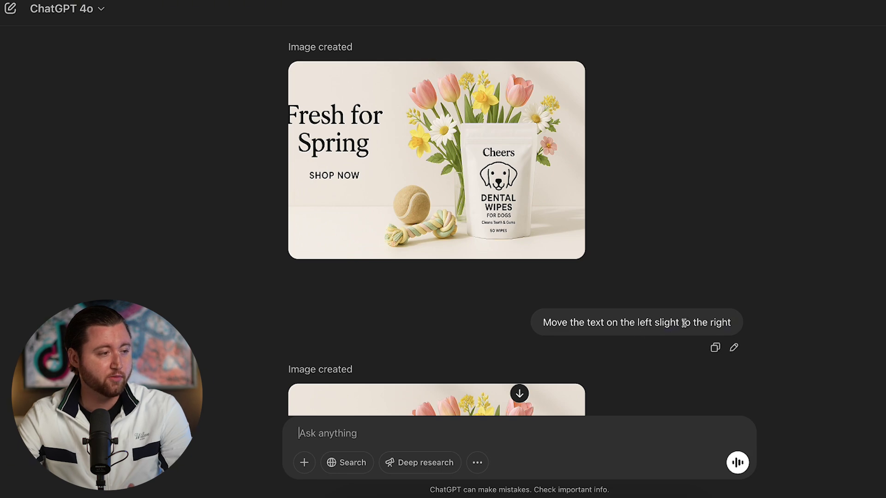
pyautogui.scroll(-5, 547, 320)
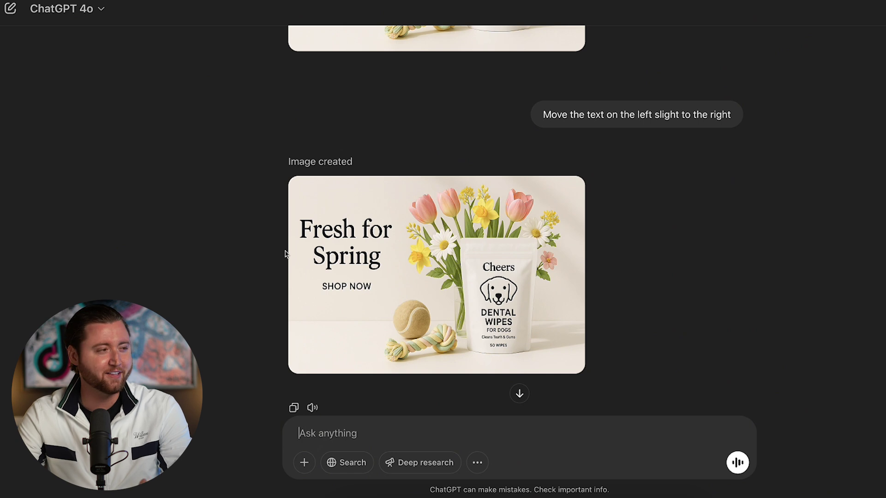
pyautogui.moveTo(292, 253)
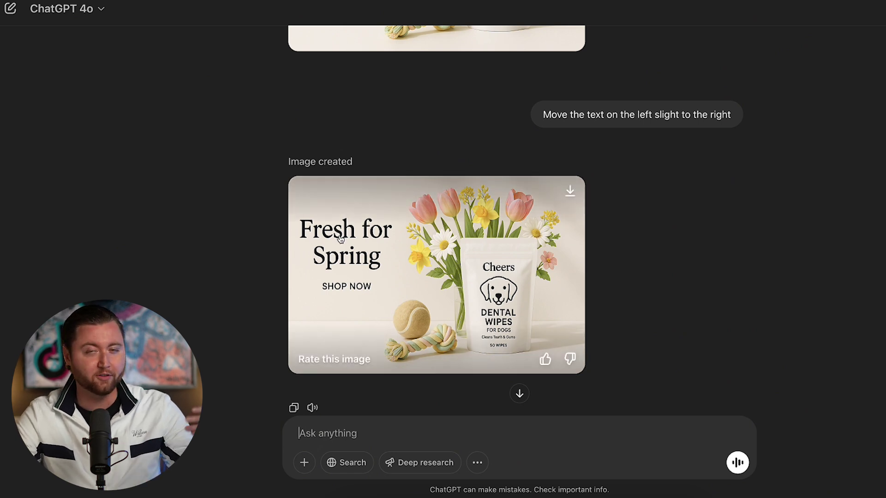
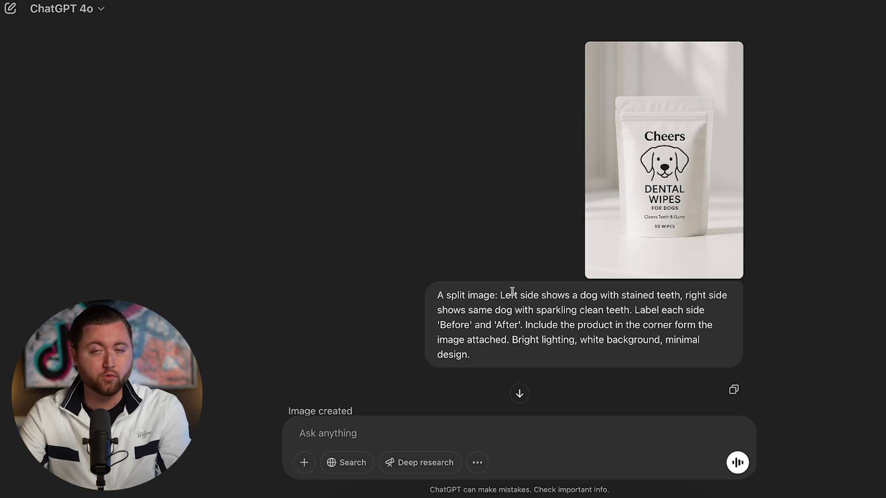
# Examine the Before and After split image of the dog's teeth with the product in the corner, and return to its prompt
pyautogui.scroll(-7, 496, 298)
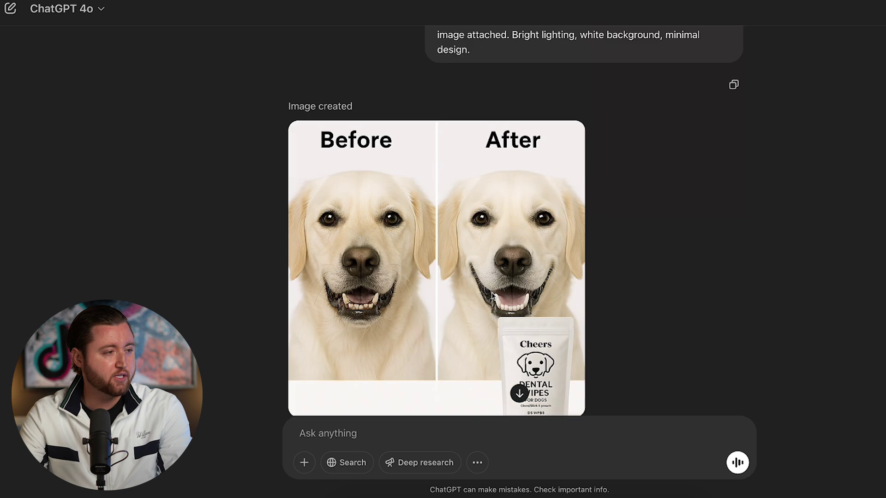
pyautogui.scroll(-1, 492, 295)
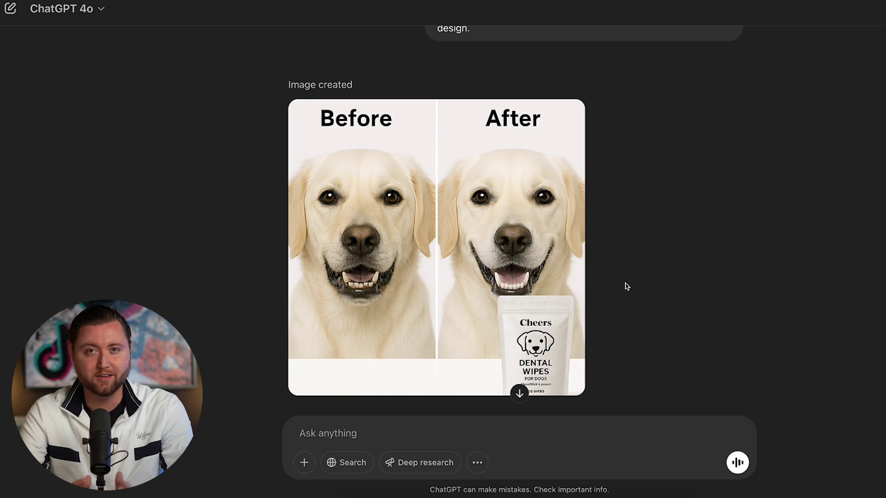
pyautogui.scroll(6, 547, 273)
# Review the generated Shopify product page design for the dental wipes, including its product description
pyautogui.write('\\')
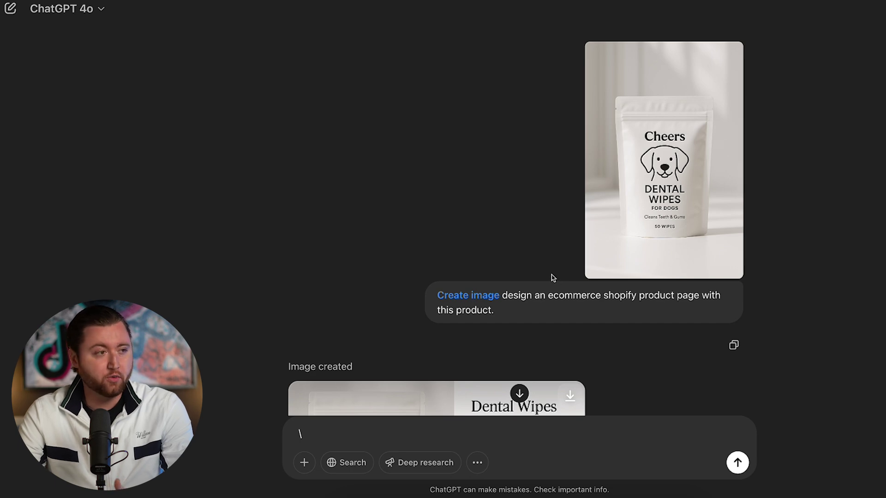
pyautogui.scroll(-6, 551, 279)
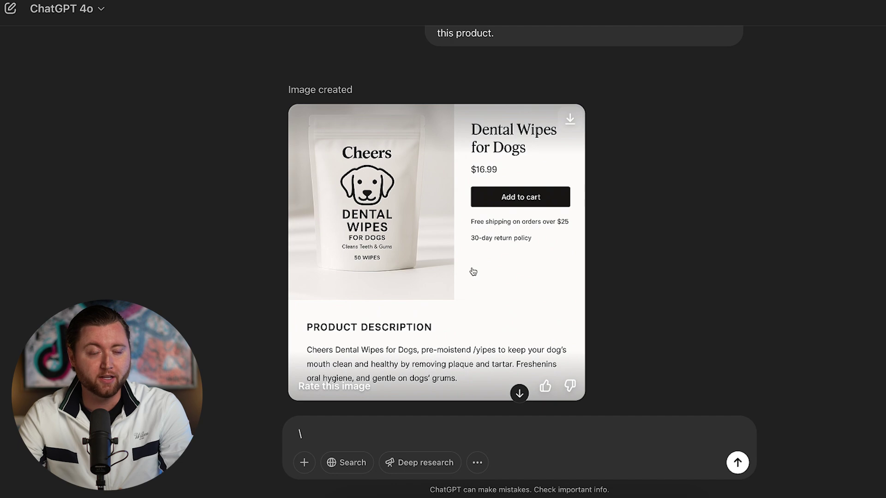
pyautogui.scroll(-5, 496, 261)
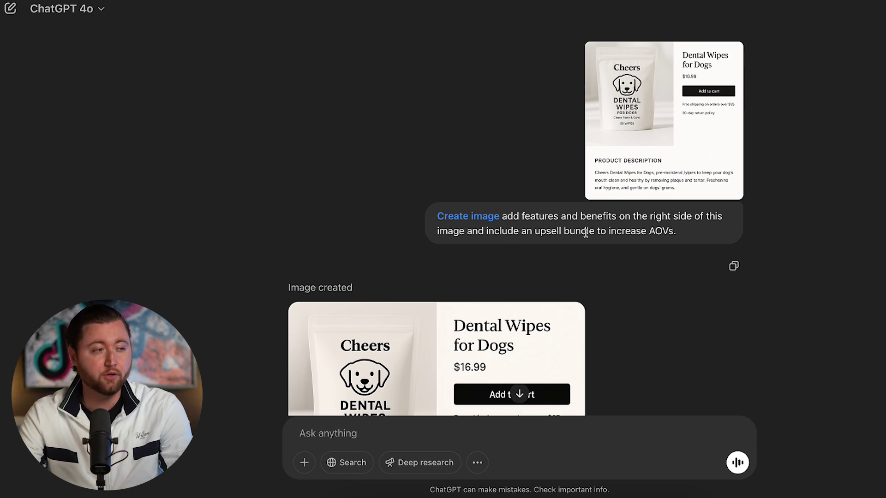
# Compare the product page version with features, benefits and an upsell bundle to the more colorful version with playful dog images
pyautogui.scroll(-4, 561, 251)
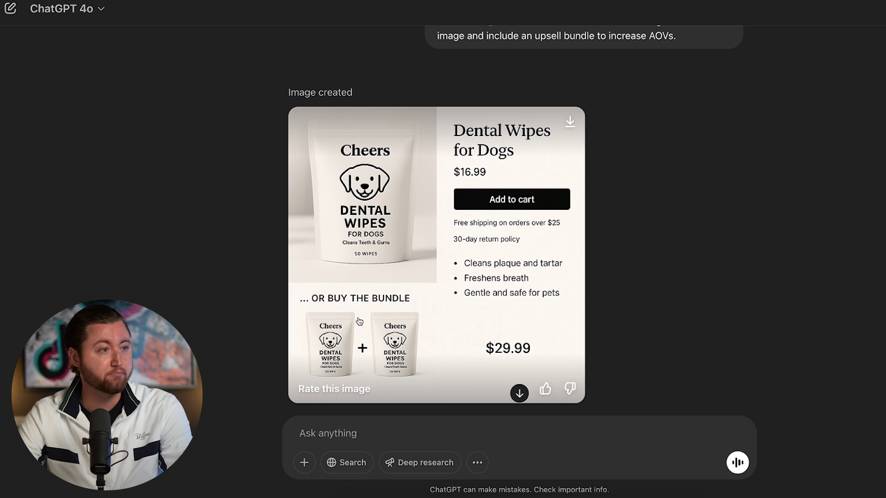
pyautogui.scroll(-3, 585, 271)
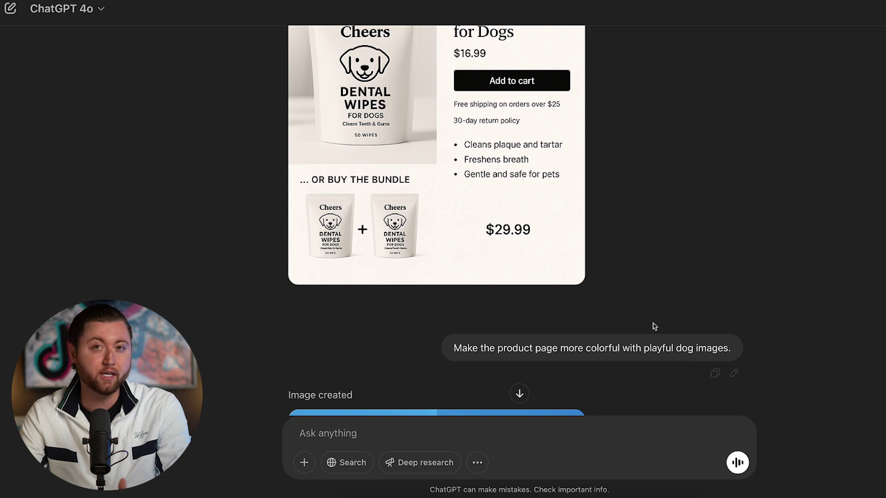
pyautogui.scroll(-7, 638, 320)
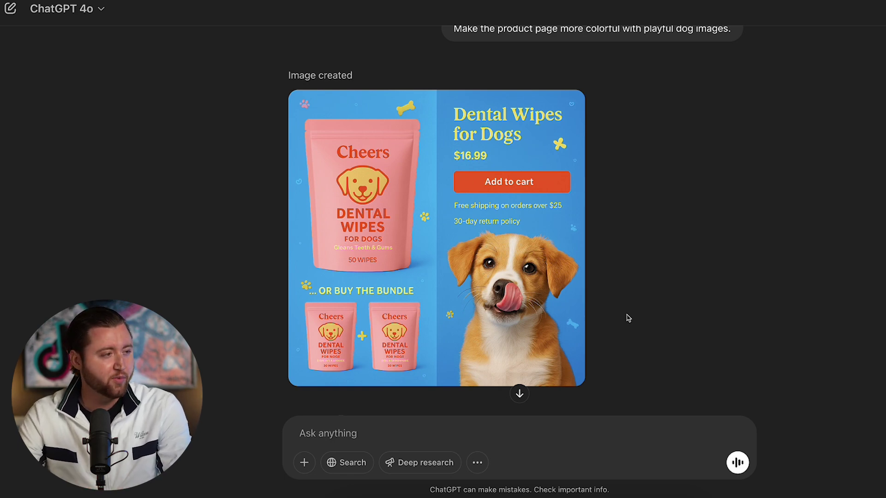
pyautogui.moveTo(497, 352)
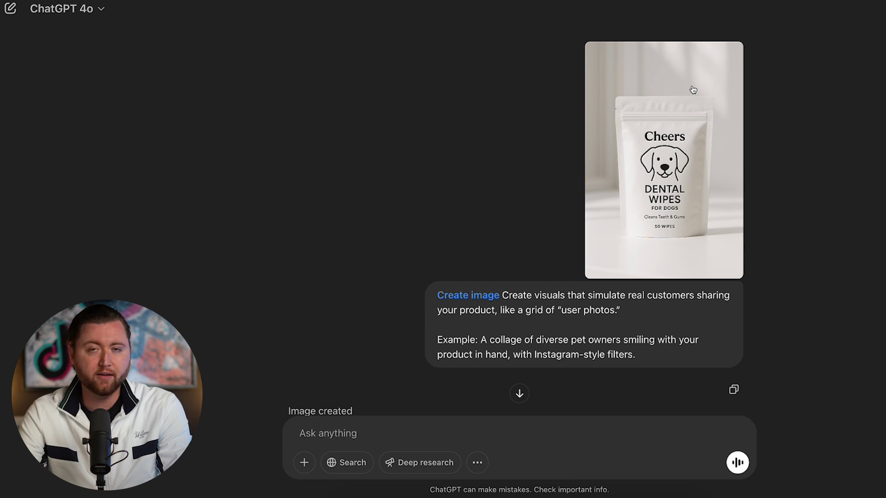
# Examine the customer photo collage of pet owners holding the product, and close its enlarged view
pyautogui.scroll(-5, 690, 87)
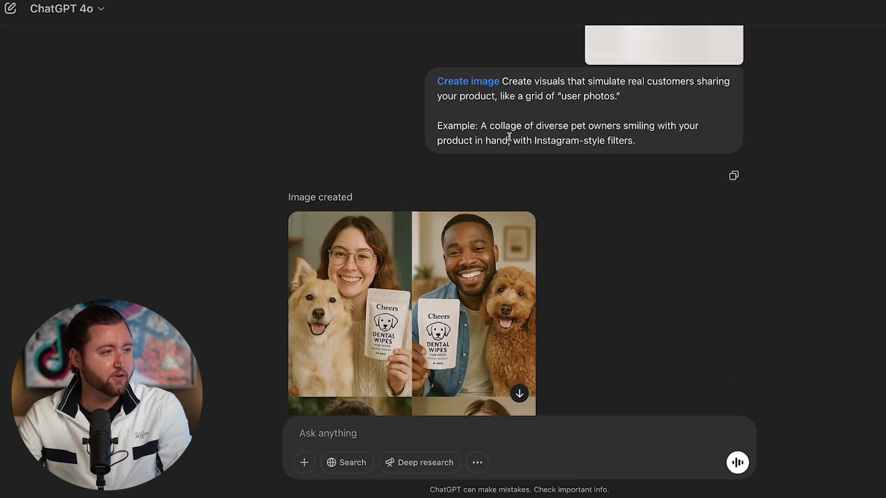
pyautogui.scroll(-2, 510, 139)
pyautogui.scroll(-2, 511, 140)
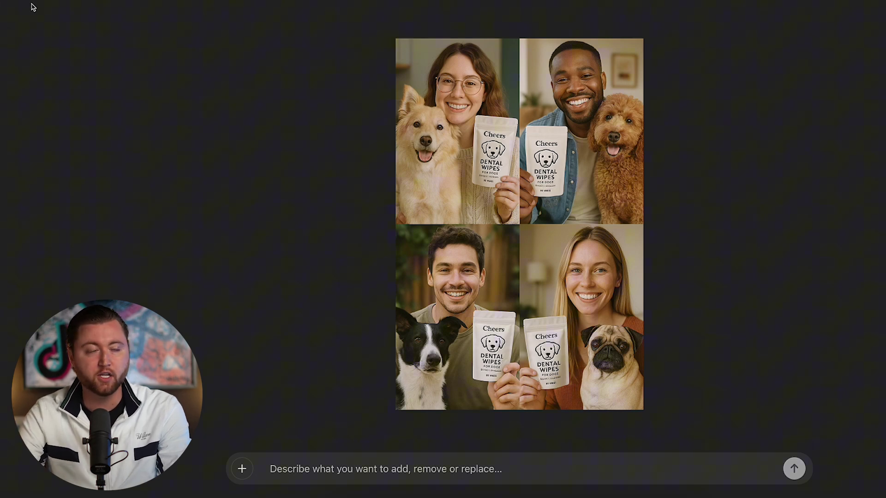
pyautogui.click(15, 6)
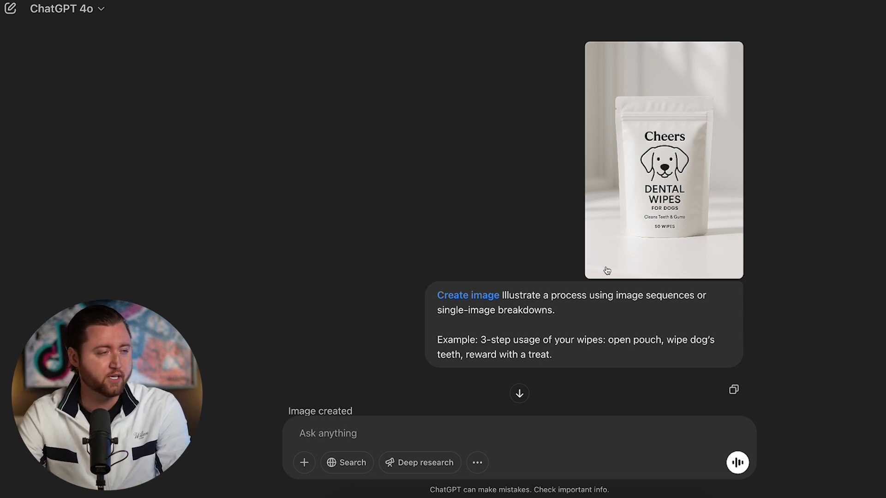
# Review the 3-step wipe usage image and compare it with the revision that adds playful step 1, 2, 3 icons
pyautogui.scroll(-3, 575, 289)
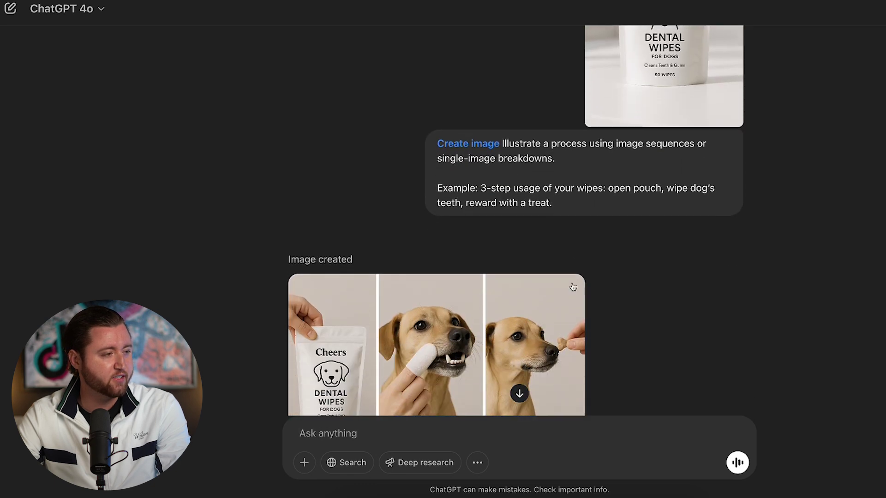
pyautogui.scroll(-2, 573, 287)
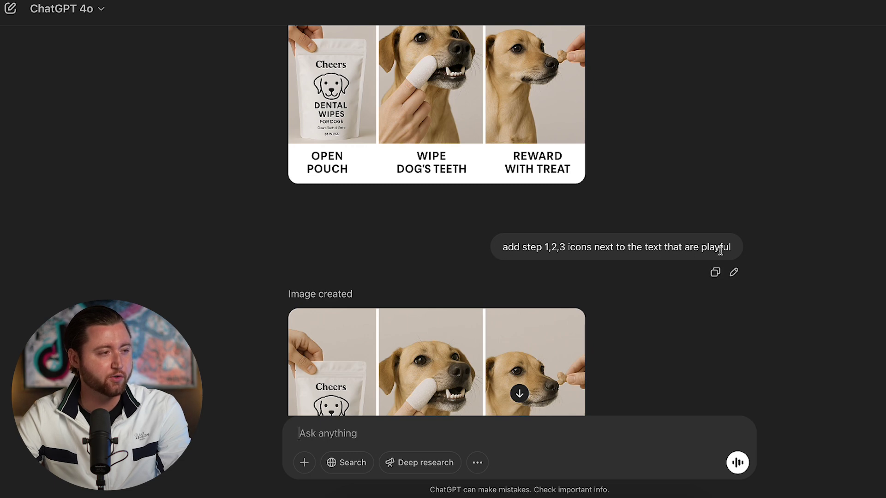
pyautogui.scroll(-5, 637, 248)
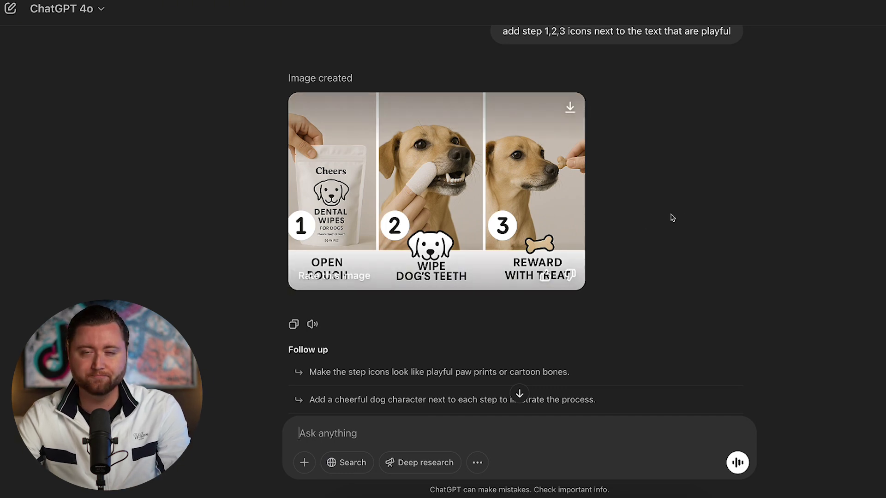
pyautogui.scroll(3, 673, 219)
pyautogui.scroll(3, 673, 222)
pyautogui.scroll(-7, 658, 223)
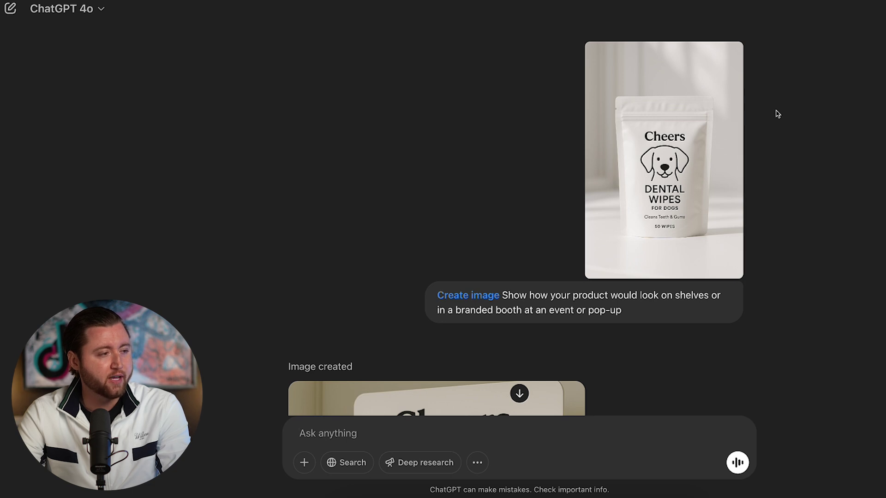
# Examine the retail shelf mockup of the product and the follow-up request for a booth with playful dog props or toys
pyautogui.scroll(-6, 778, 114)
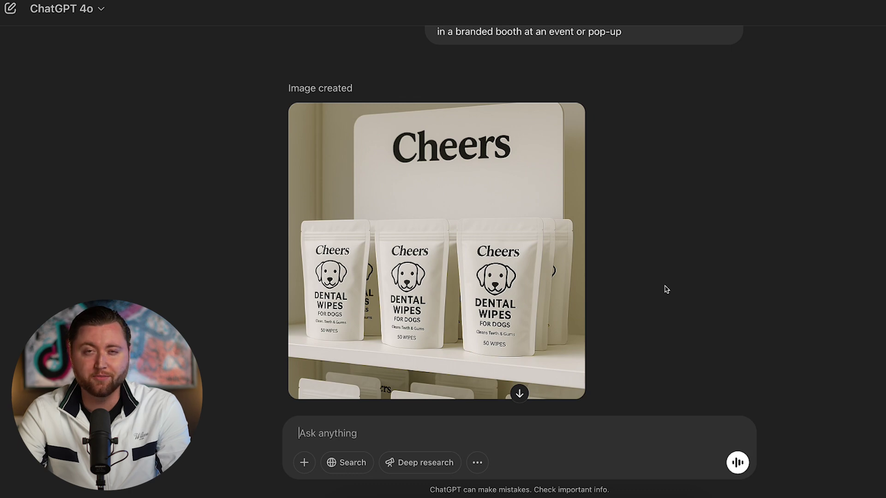
pyautogui.scroll(-6, 665, 289)
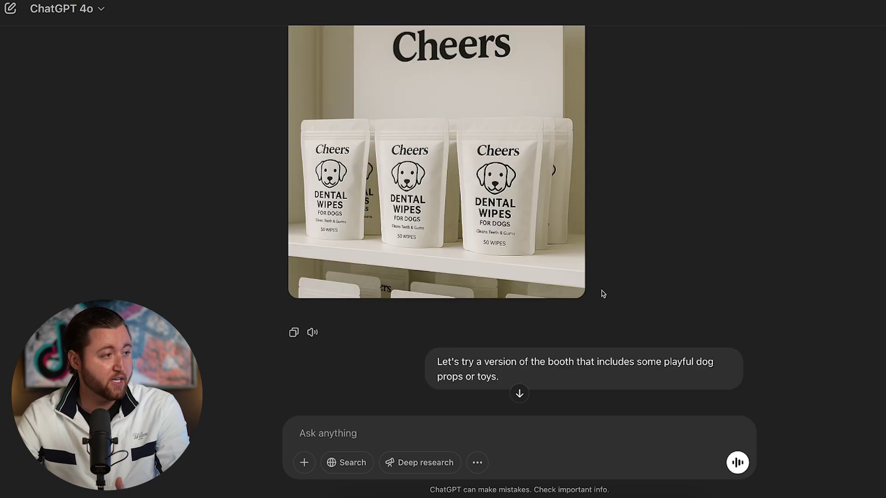
pyautogui.scroll(7, 425, 276)
pyautogui.scroll(-1, 482, 264)
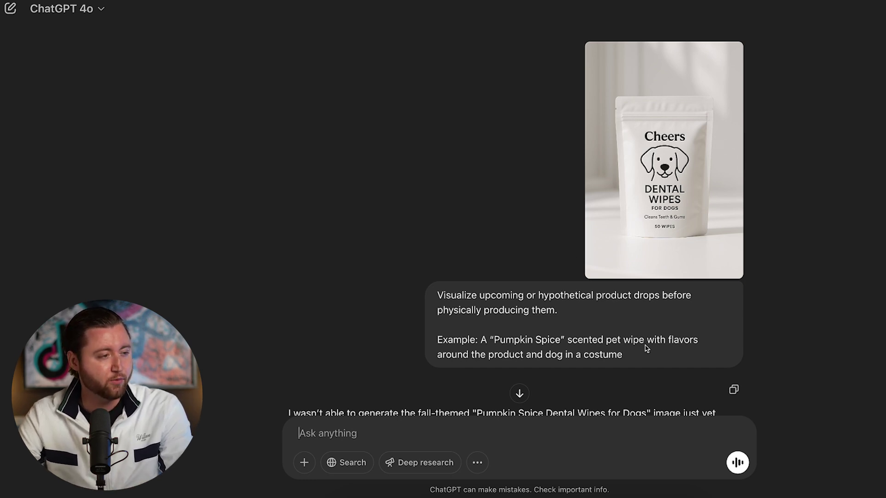
# Review the hypothetical "Pumpkin Spice" pet wipes product drop prompt and examine the resulting packaging image
pyautogui.scroll(-15, 635, 340)
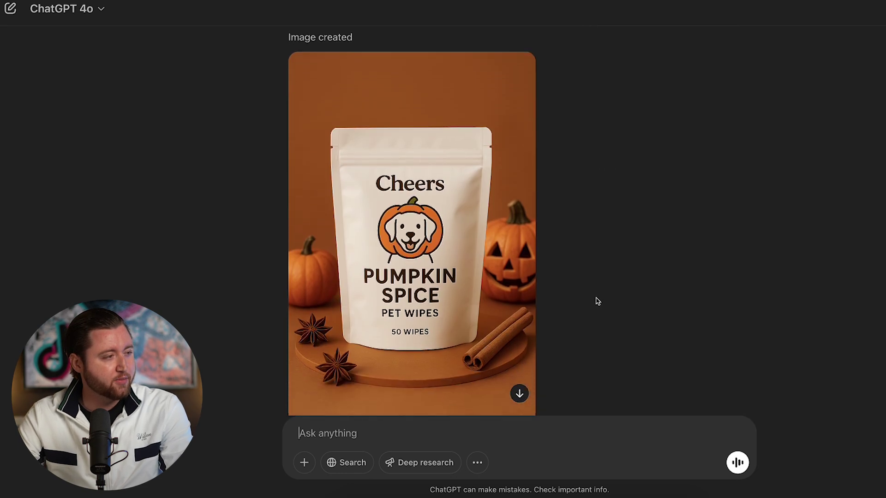
pyautogui.scroll(-2, 598, 300)
pyautogui.moveTo(327, 191)
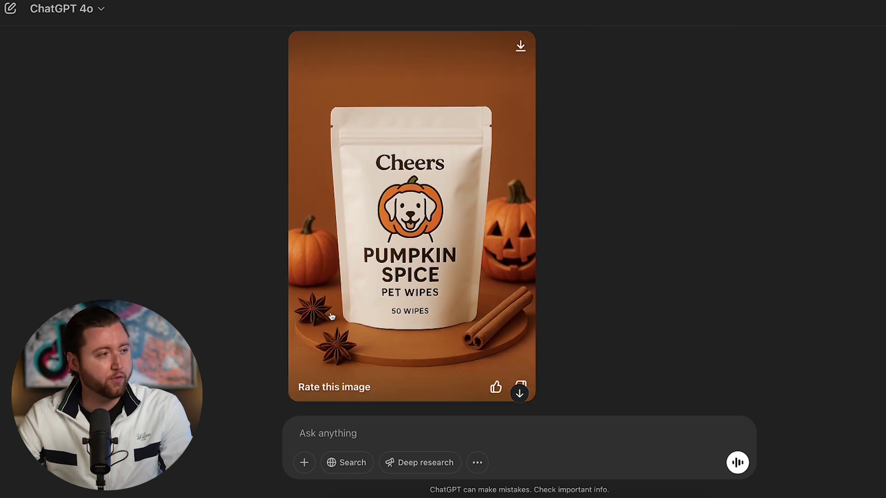